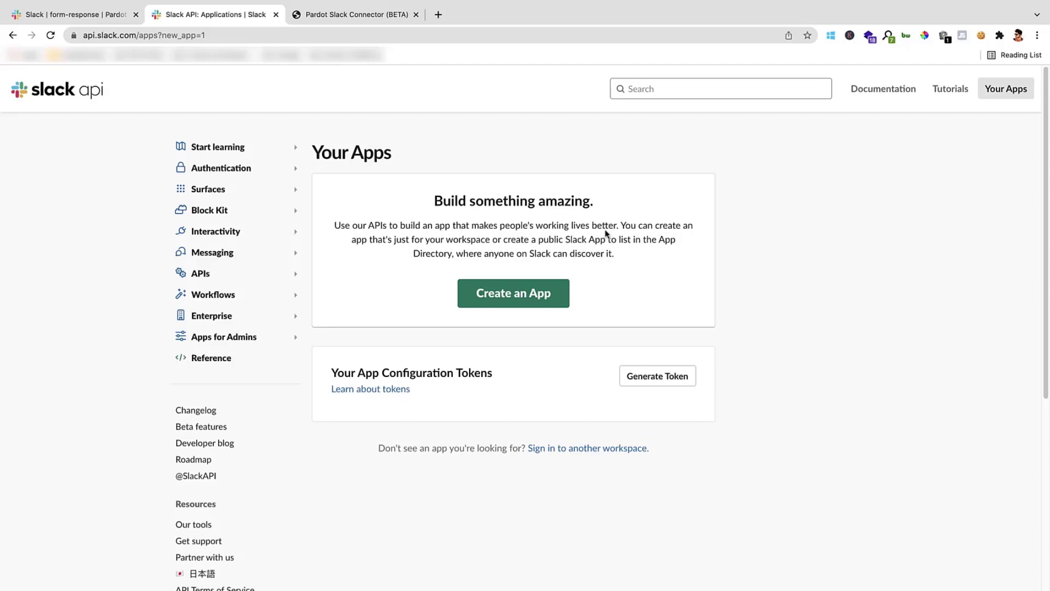
Start a new Slack app from a JSON manifest in the Pardot Slack Integration workspace
left_click(532, 296)
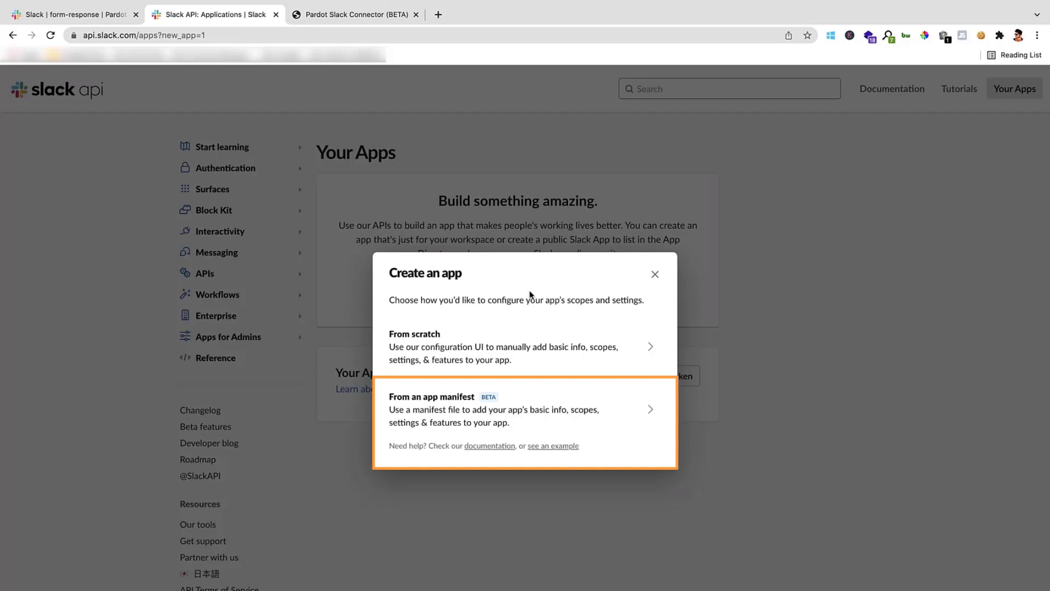
left_click(557, 407)
left_click(551, 331)
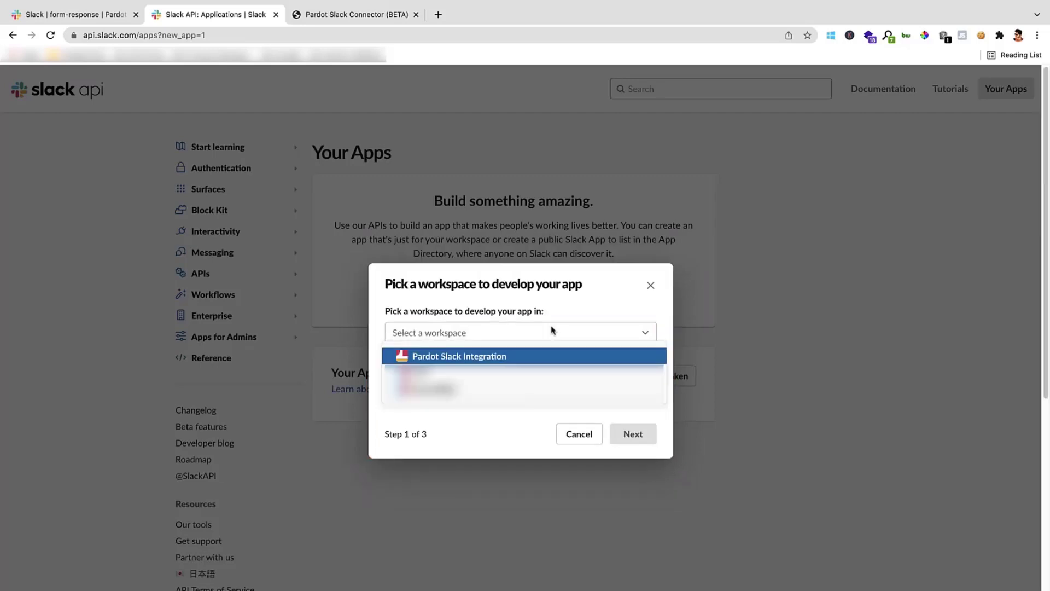
left_click(543, 356)
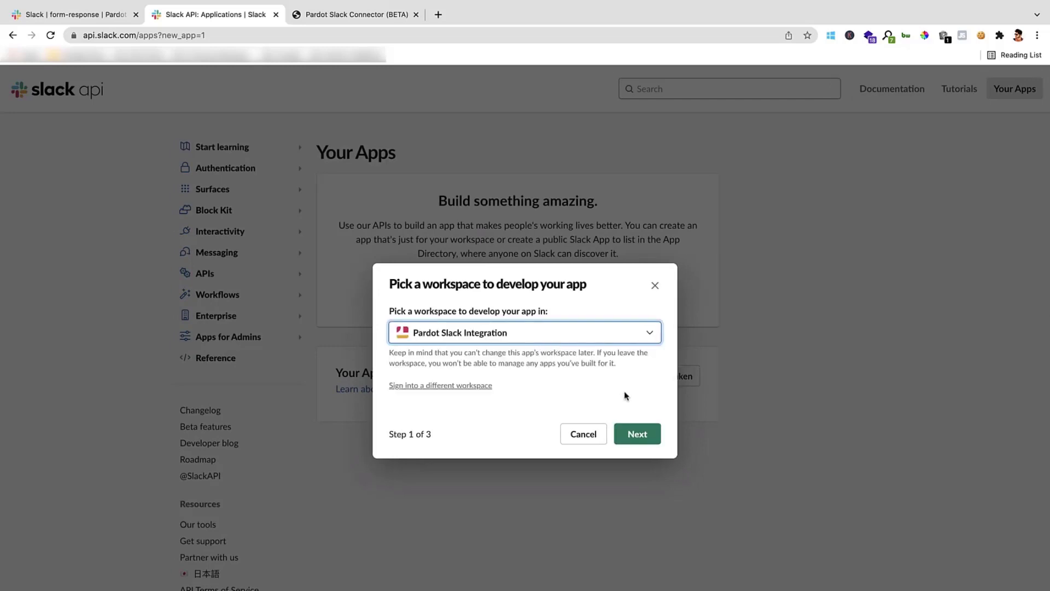
left_click(638, 434)
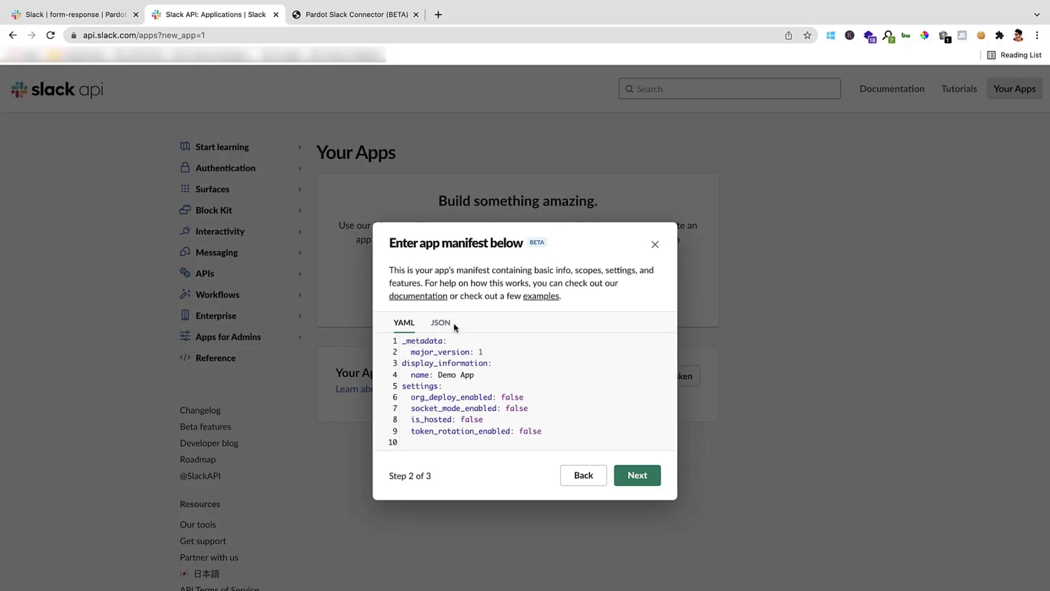
left_click(452, 322)
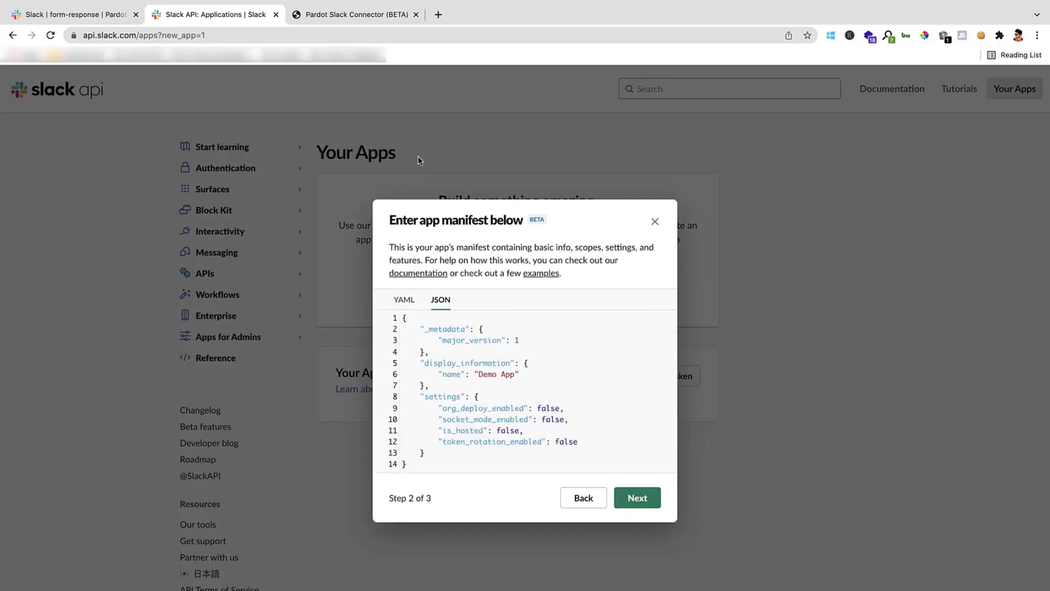
Paste the connector documentation's JSON manifest and create the Pardot Slack Integration app
left_click(322, 11)
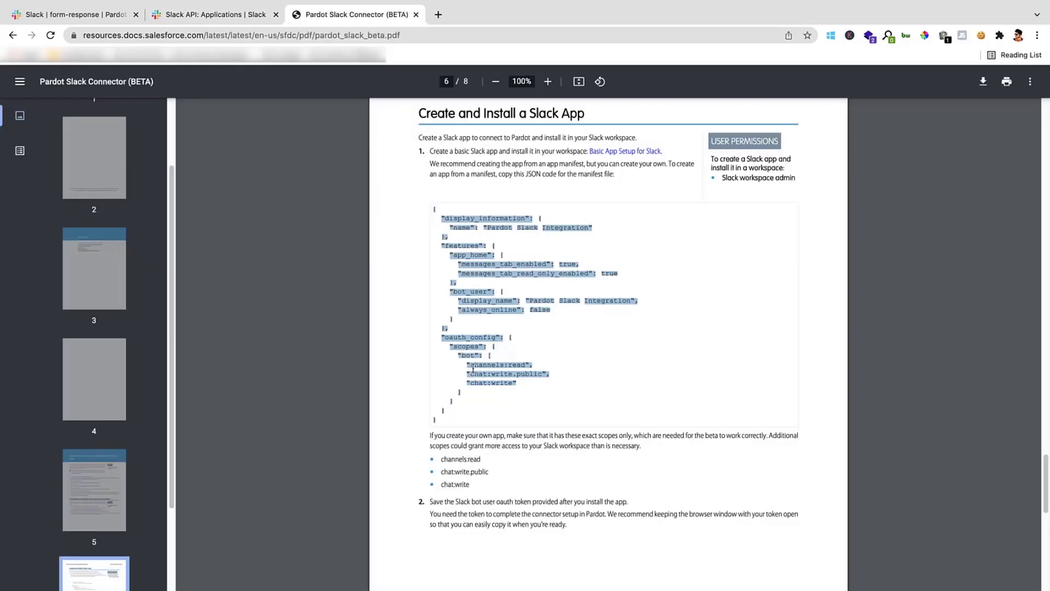
right_click(490, 329)
left_click(503, 352)
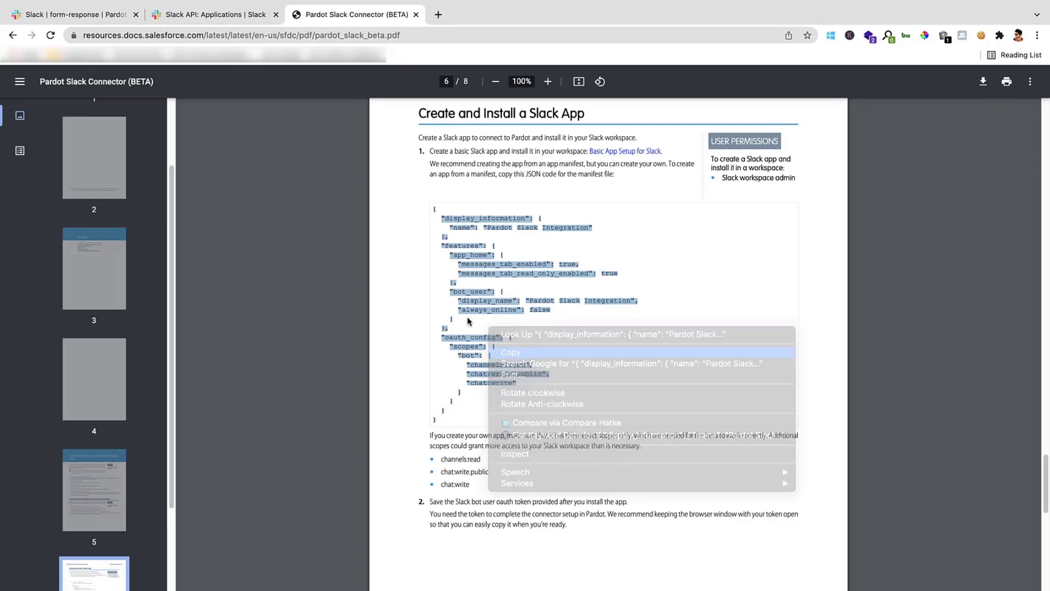
left_click(216, 14)
key("ctrl+a")
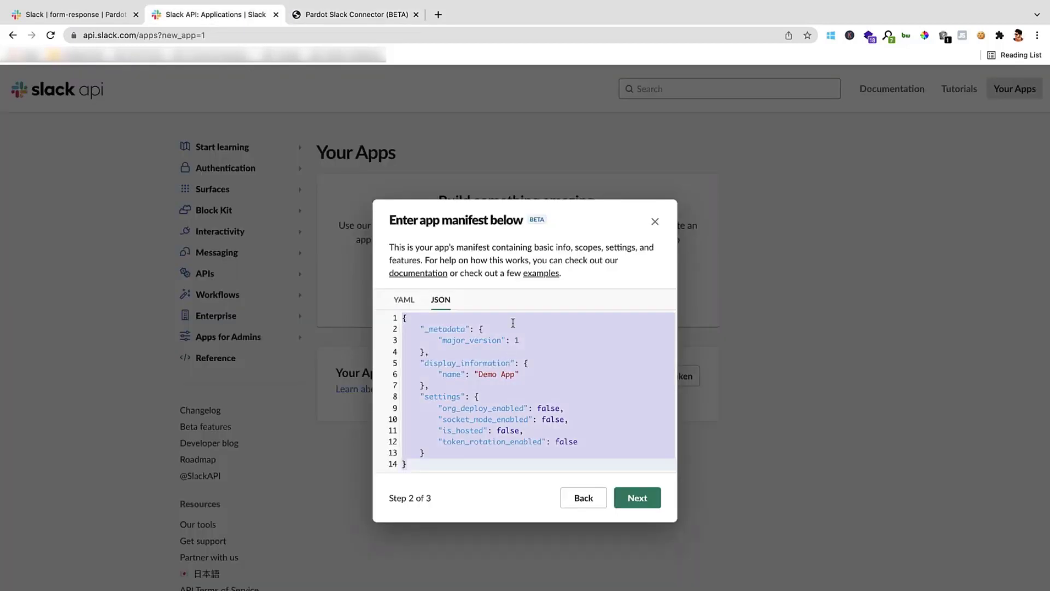
key("ctrl+v")
left_click(648, 555)
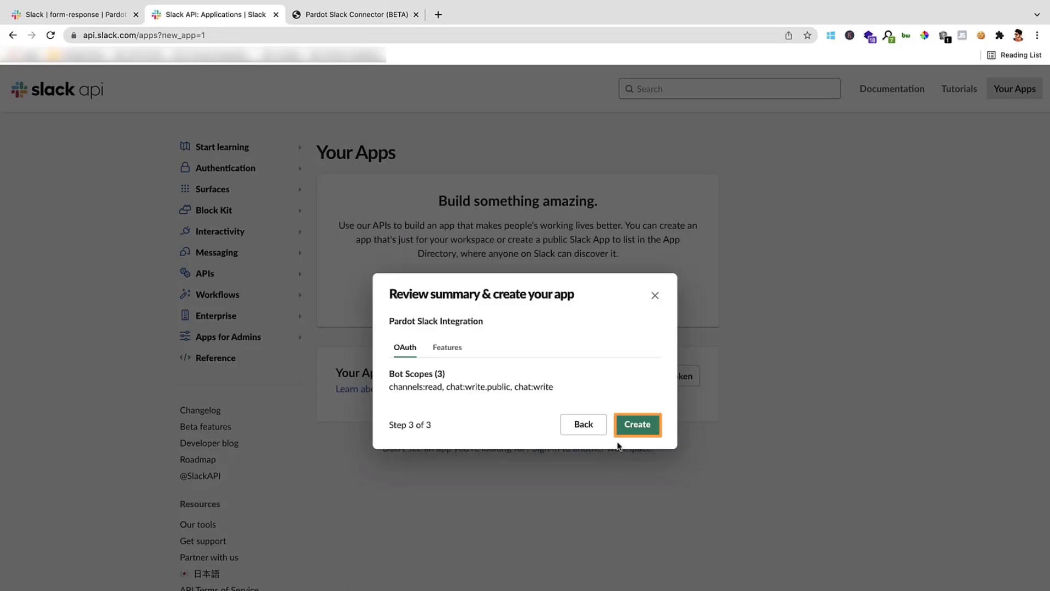
left_click(620, 424)
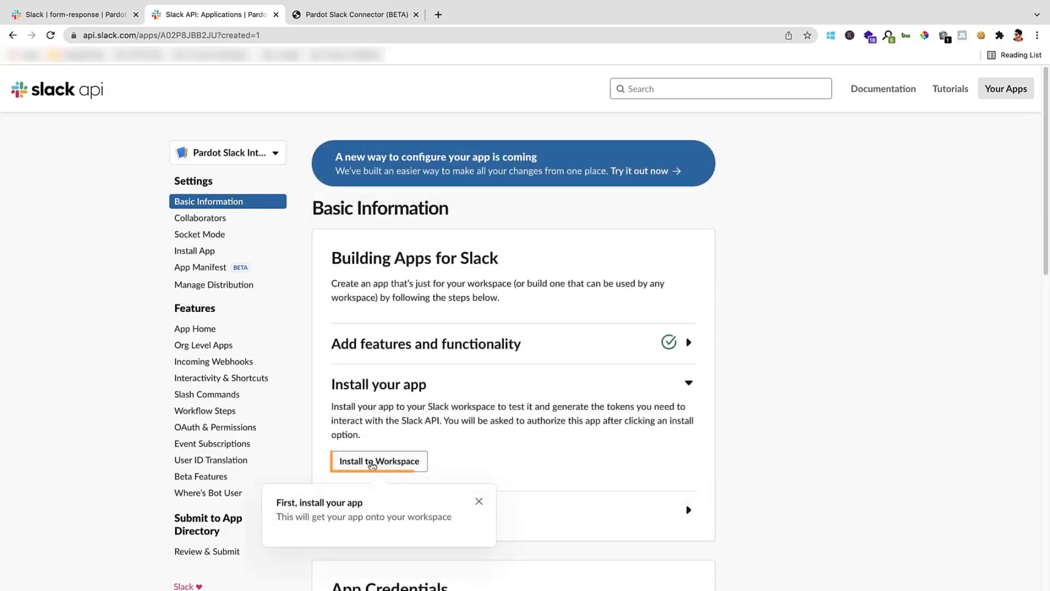
Install the Pardot Slack Integration app to the workspace and allow its requested access
left_click(372, 465)
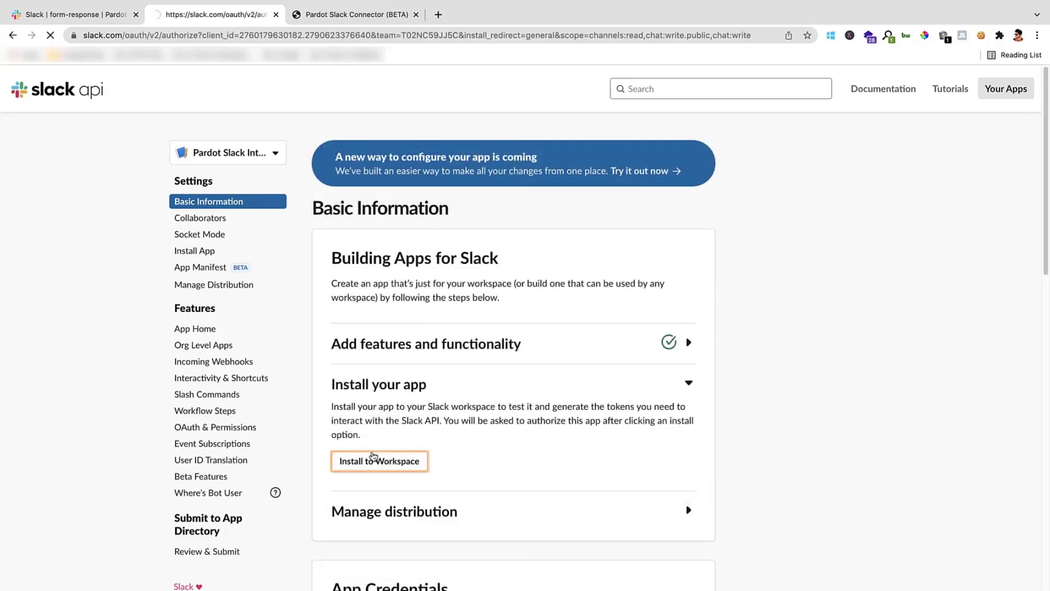
left_click(551, 451)
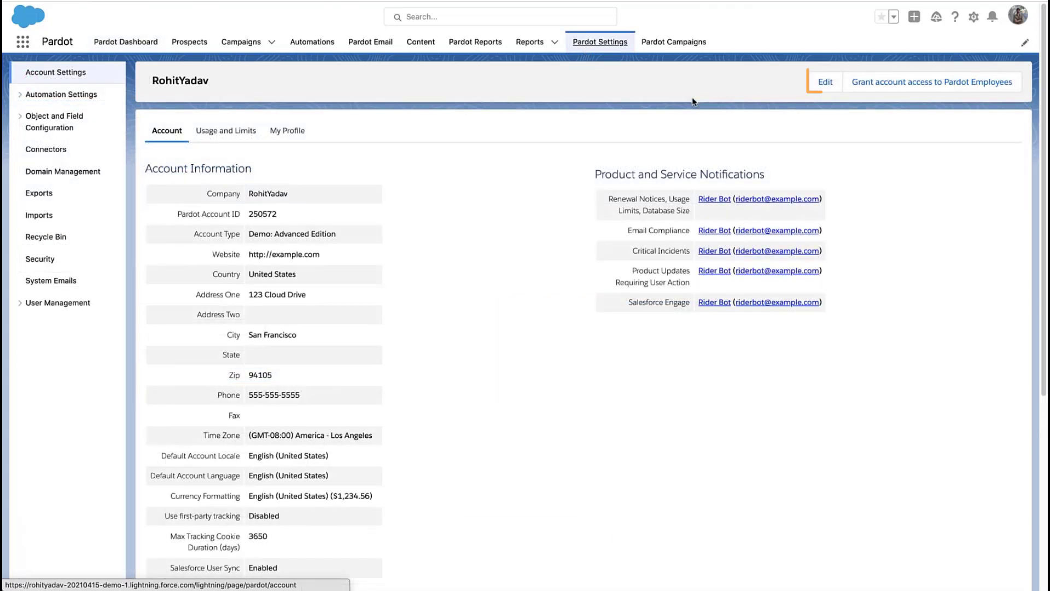
Turn on 'Try the Pardot Slack connector' in account settings, save, and start adding a connector
left_click(827, 83)
scroll(735, 207, "down", 5)
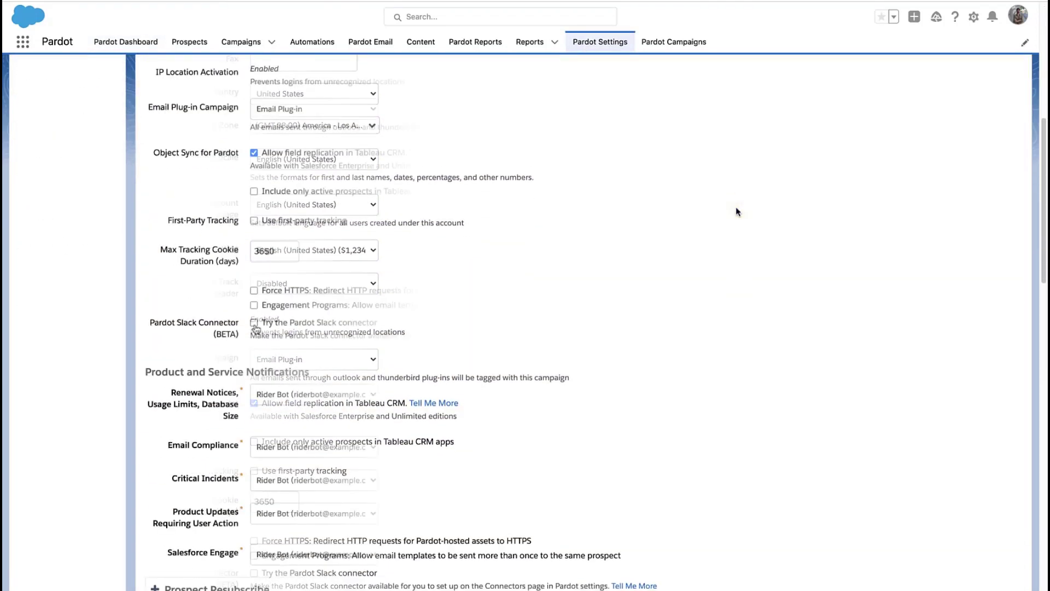
left_click(254, 323)
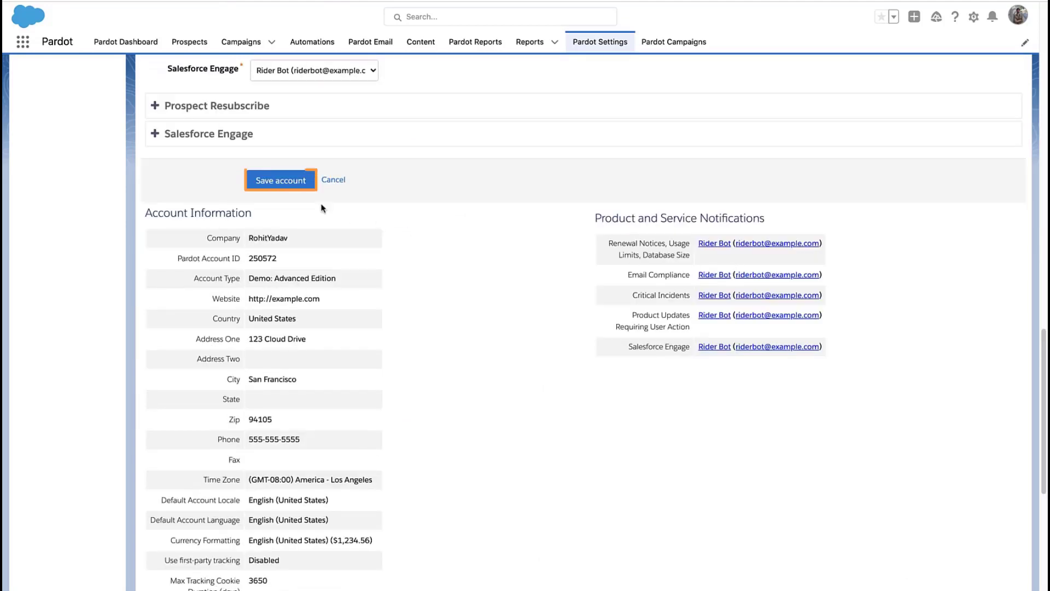
left_click(292, 181)
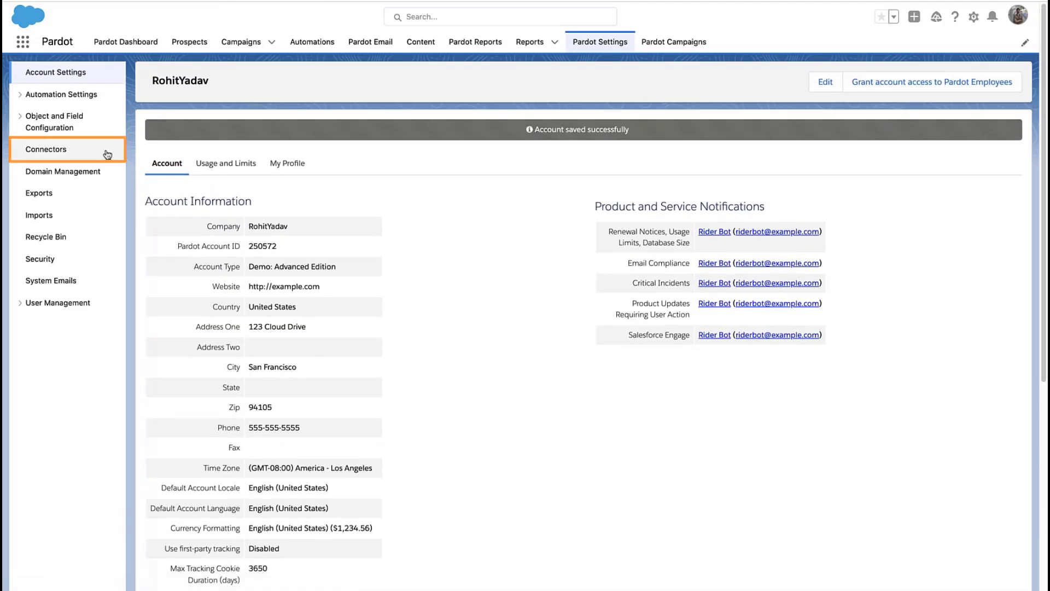
left_click(66, 150)
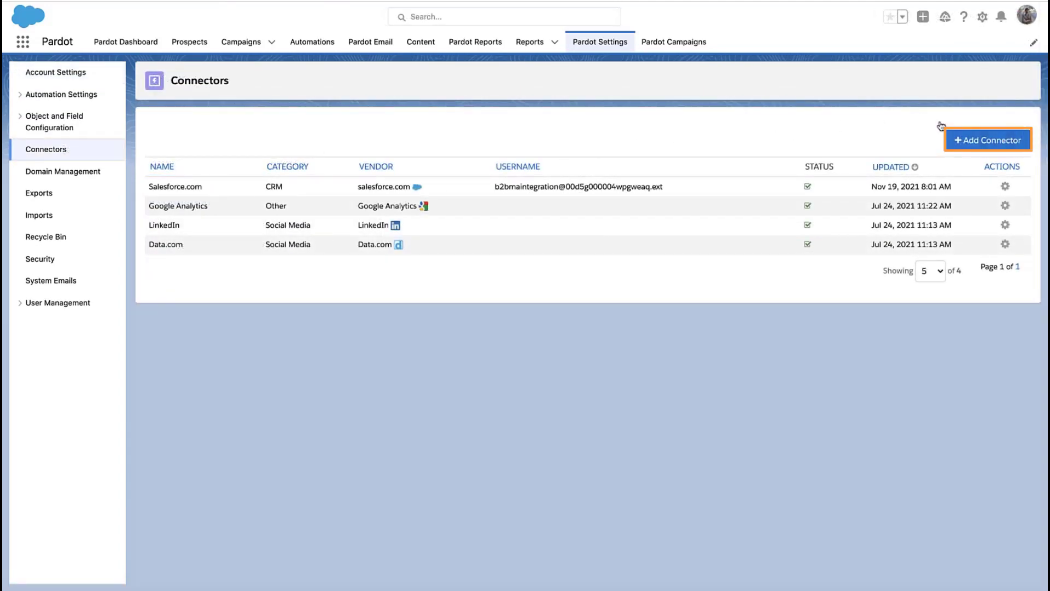
left_click(966, 139)
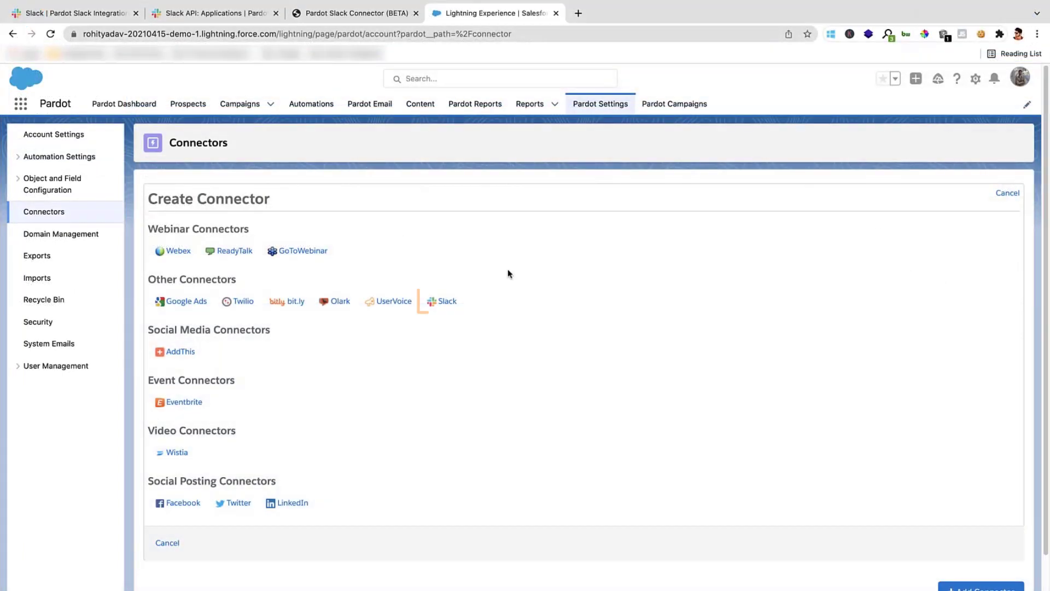
Choose Slack as the new connector and begin adding a workspace
left_click(444, 303)
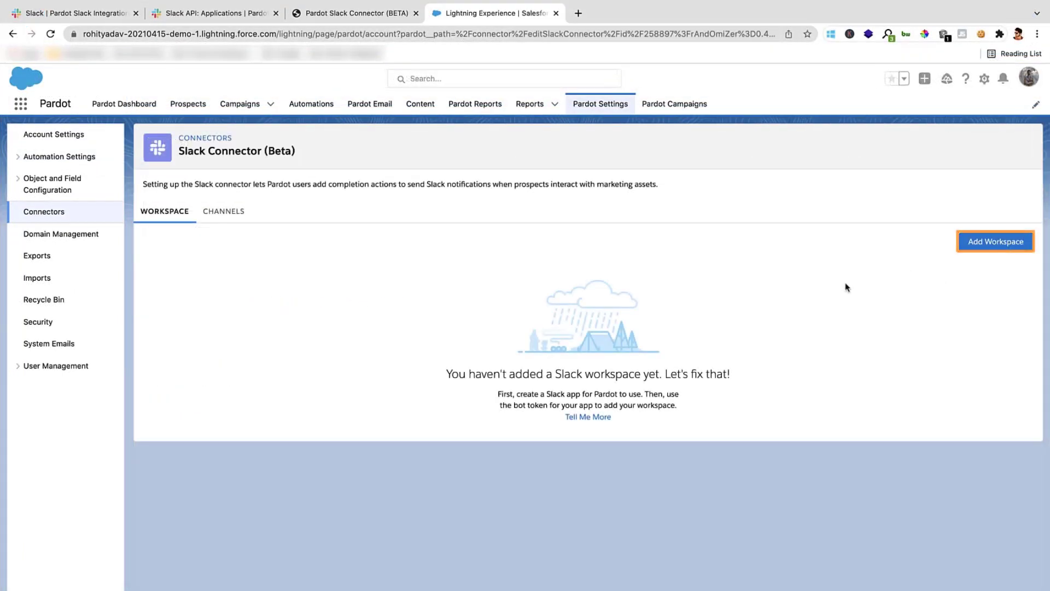
left_click(995, 244)
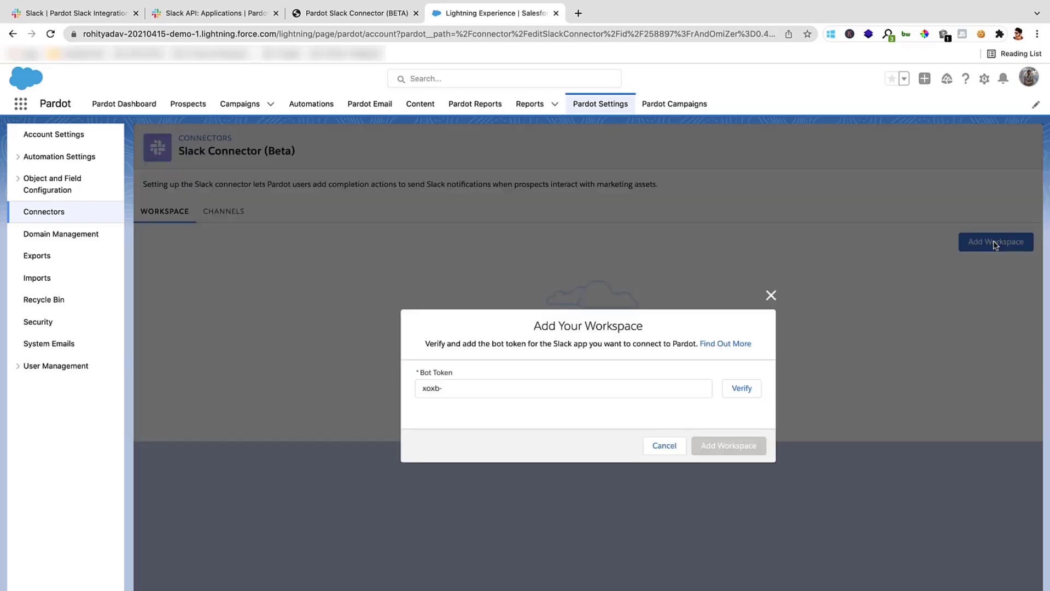
left_click(456, 380)
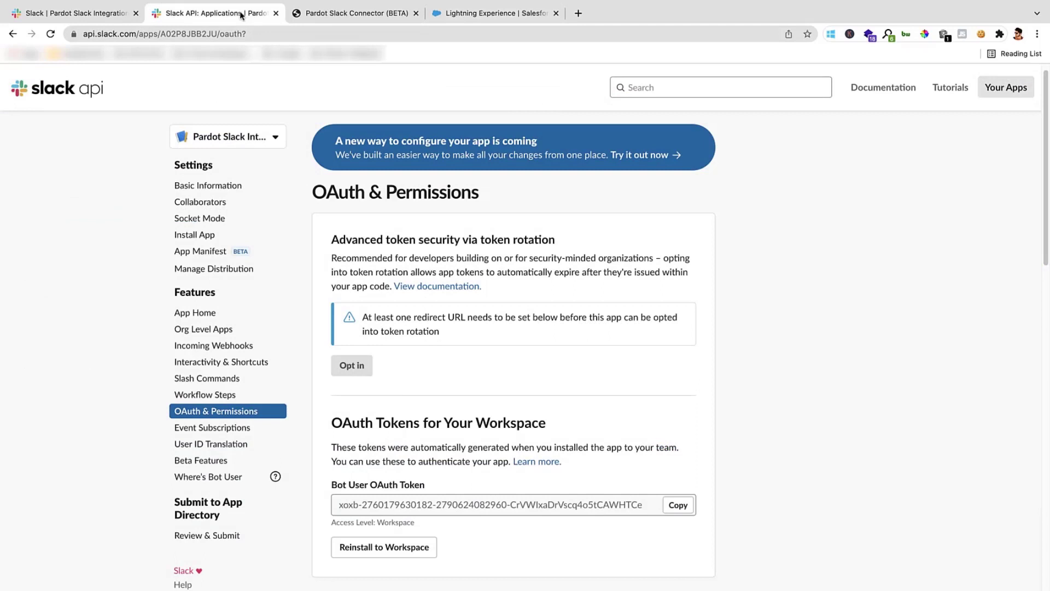
Paste the app's Bot User OAuth Token, verify it, and add the Pardot Slack Integration workspace
left_click(223, 411)
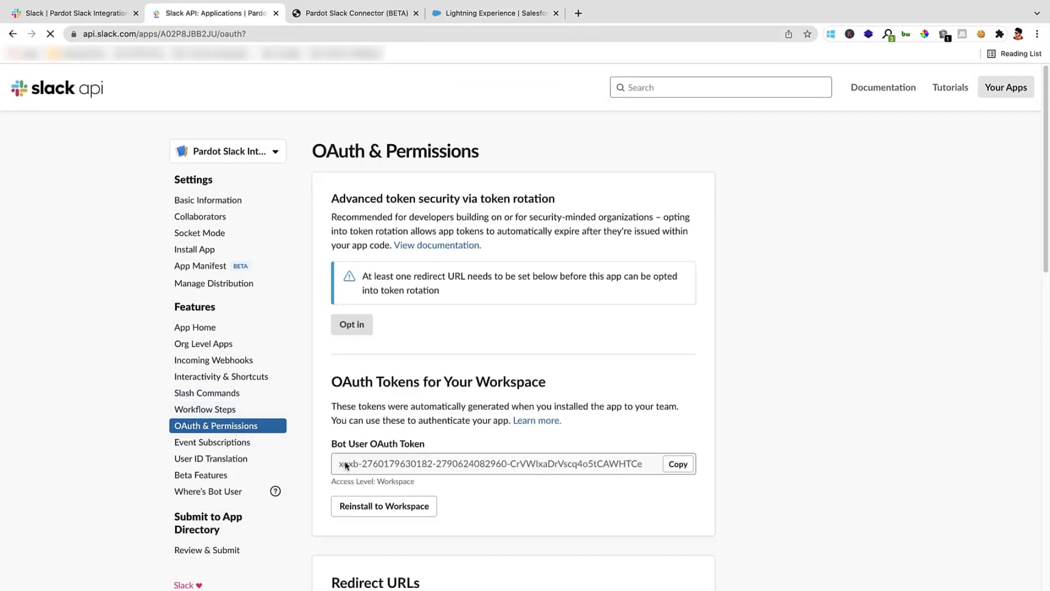
left_click_drag(335, 444, 411, 447)
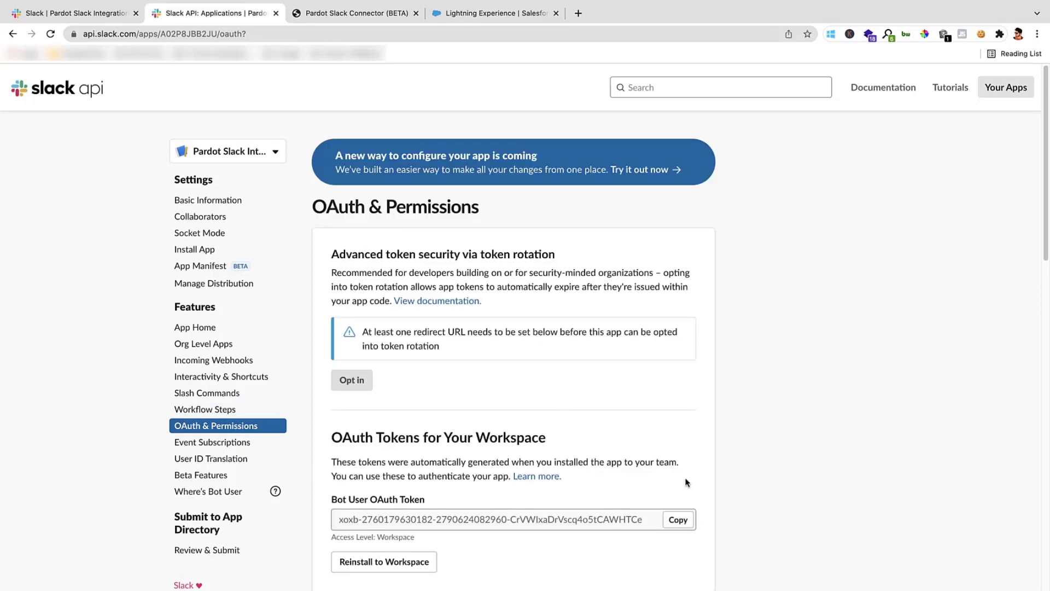
left_click(688, 523)
left_click(464, 13)
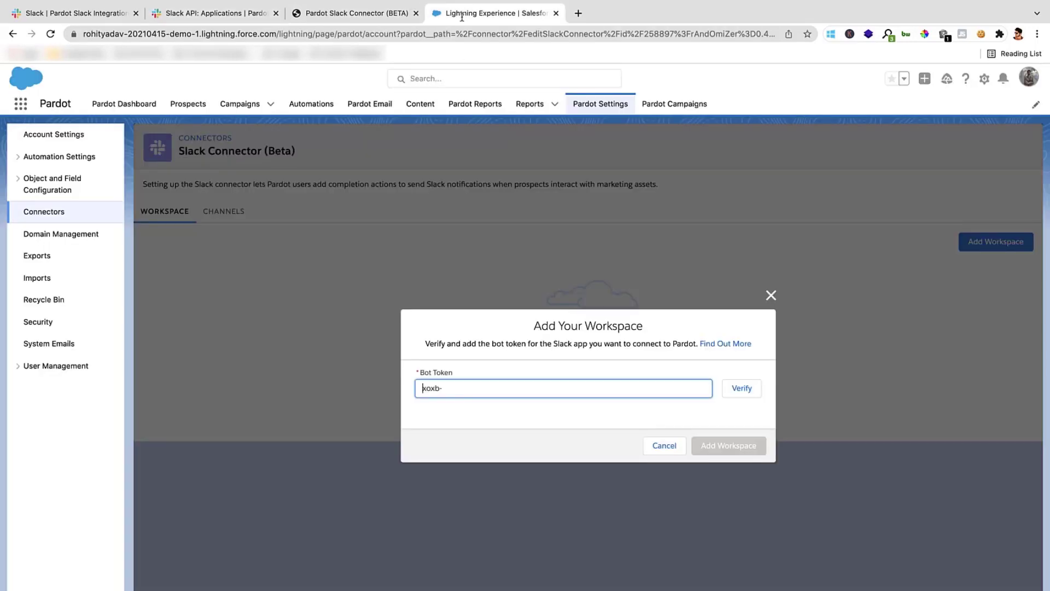
right_click(439, 390)
left_click(459, 494)
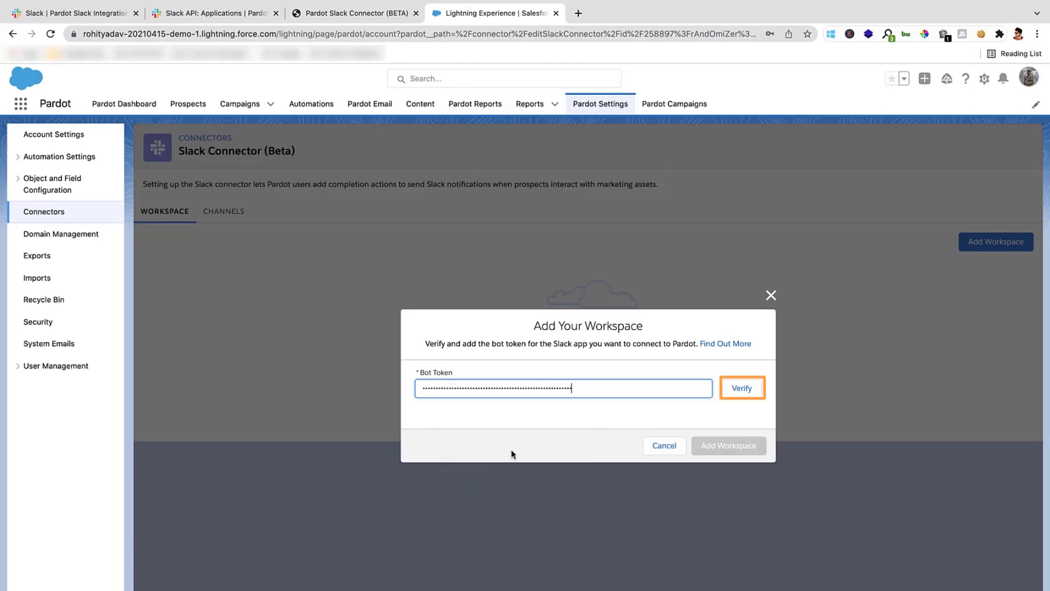
left_click(741, 393)
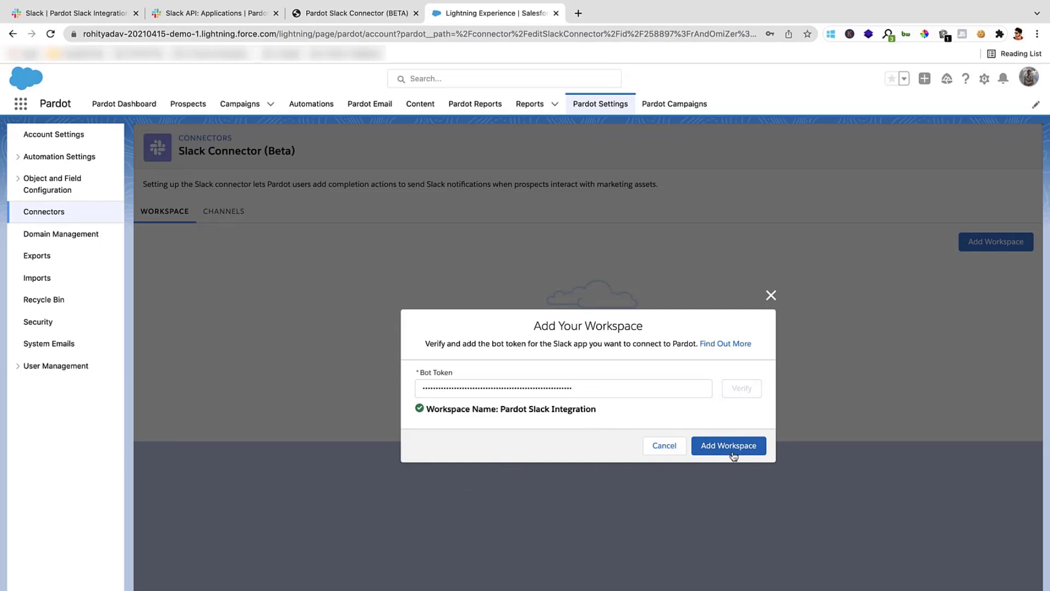
left_click(732, 453)
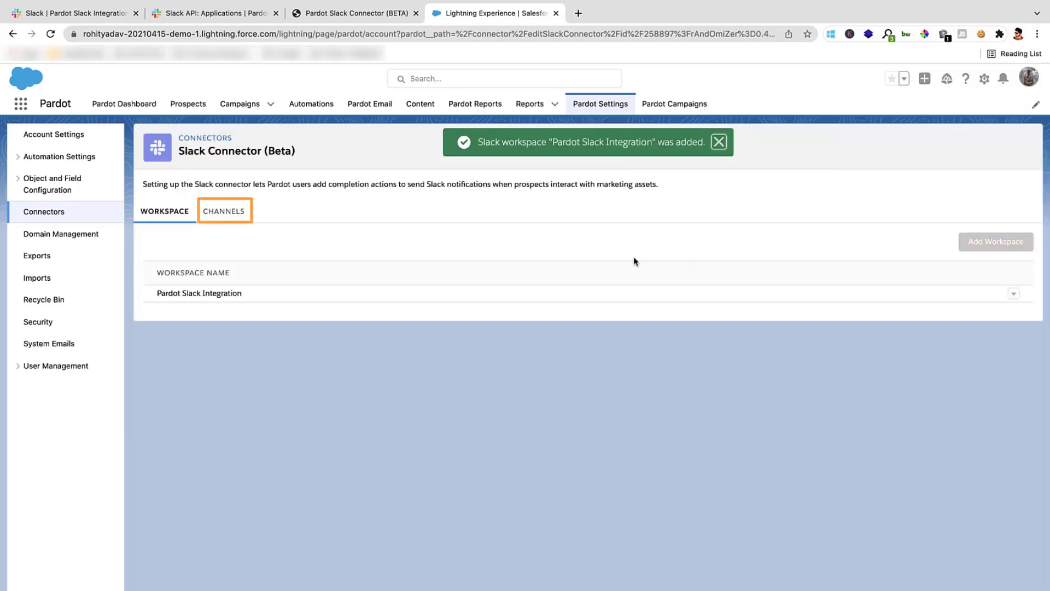
Add the form-response channel by pasting its Slack link, verifying it, and confirming
left_click(220, 218)
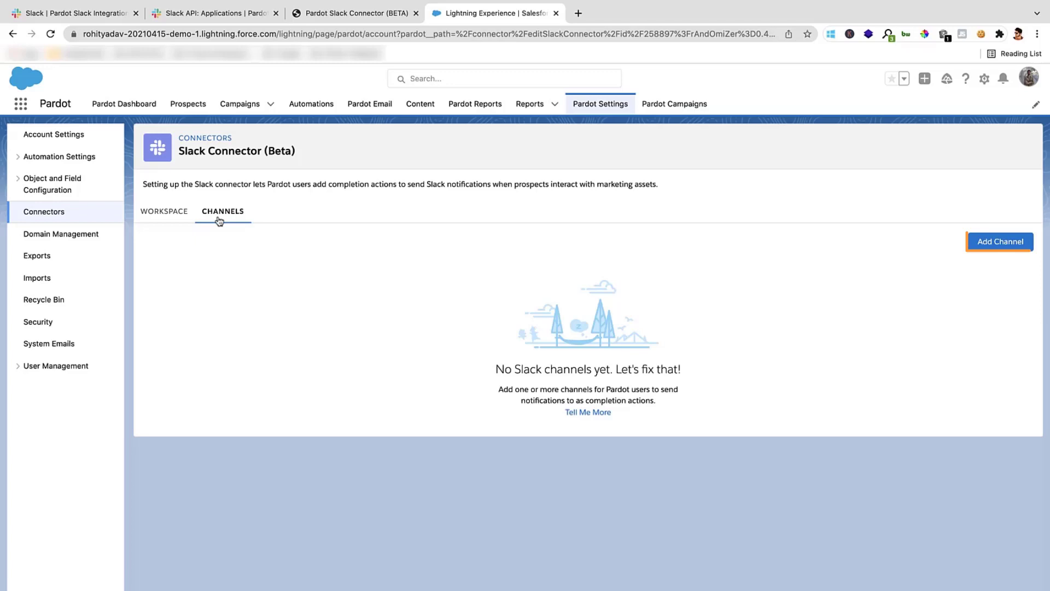
left_click(993, 244)
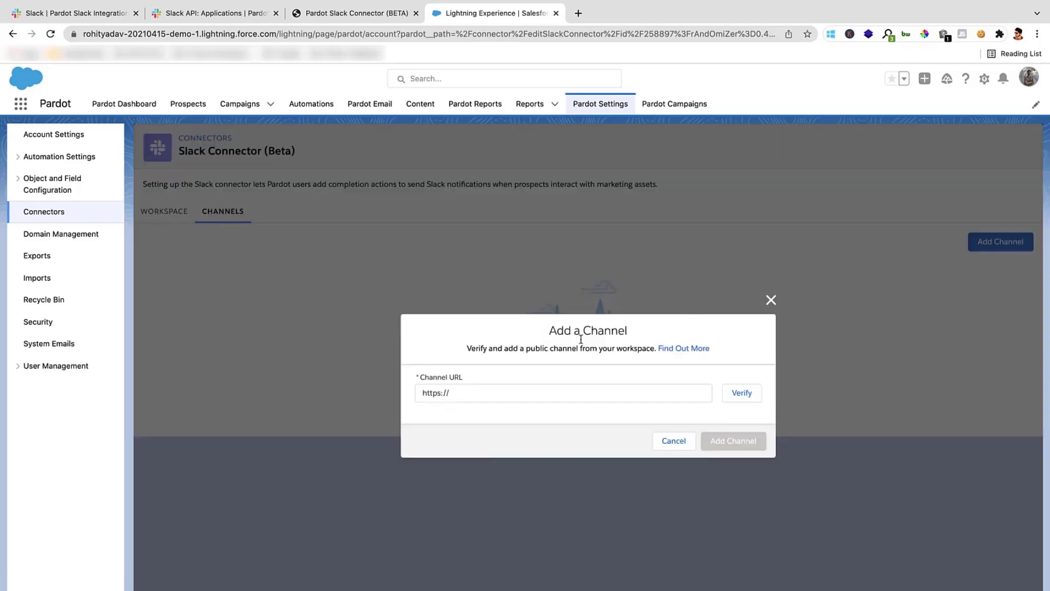
left_click(451, 394)
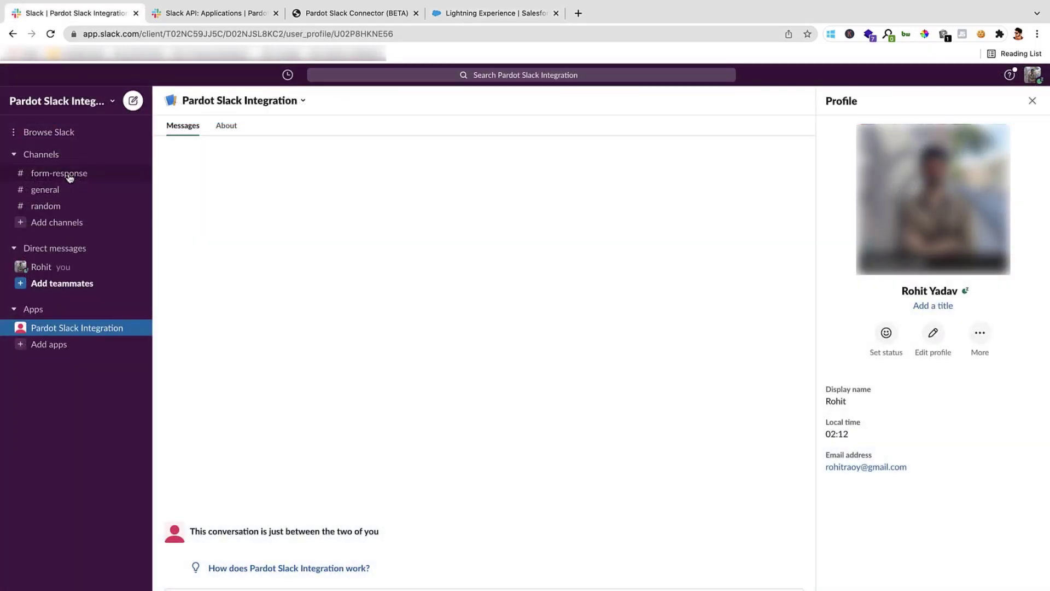
left_click(70, 176)
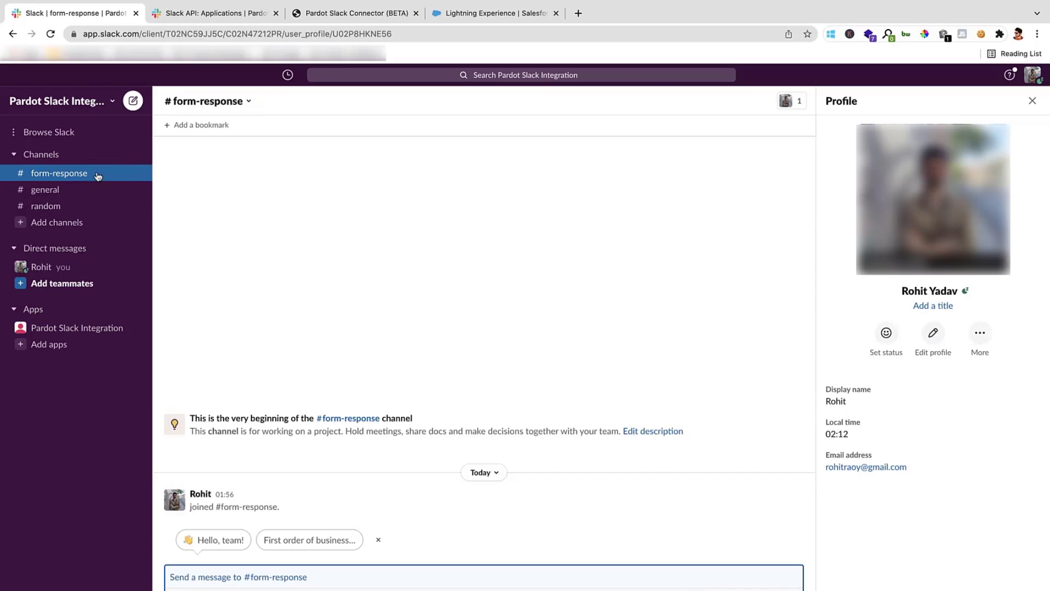
right_click(96, 175)
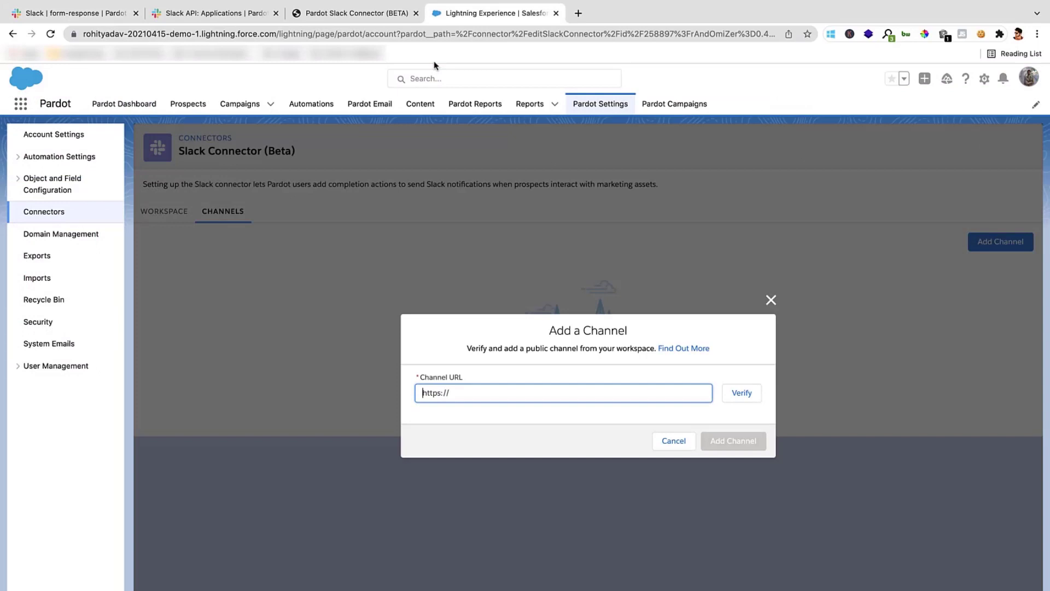
right_click(440, 389)
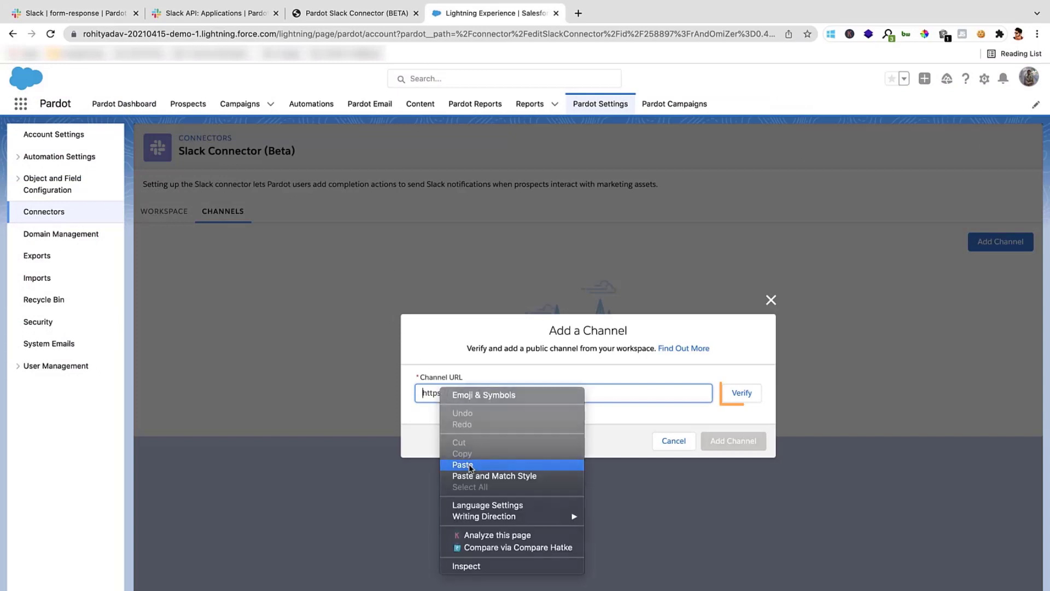
left_click(490, 463)
left_click(743, 394)
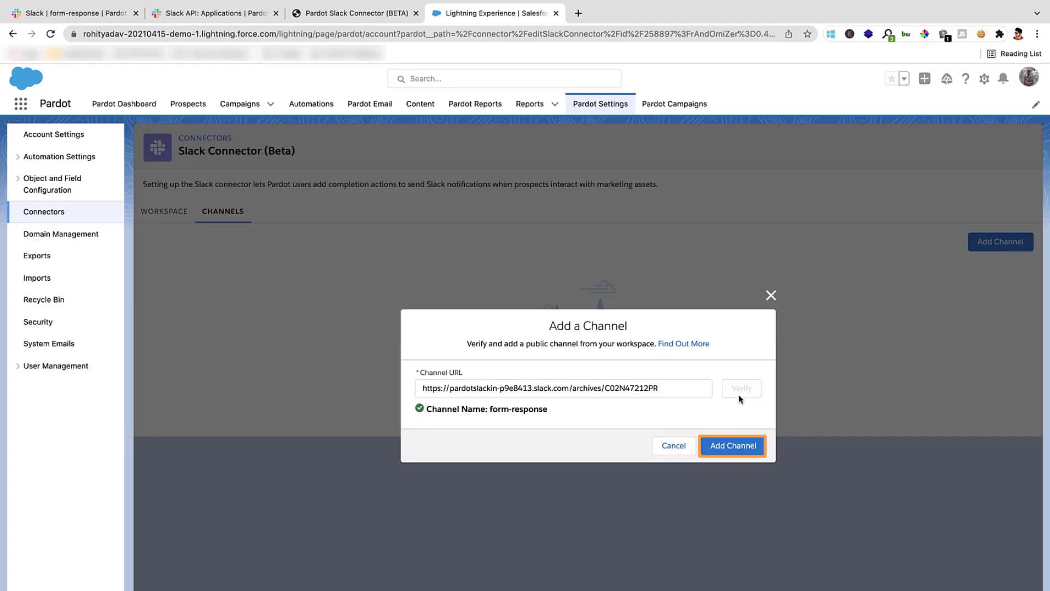
left_click(739, 439)
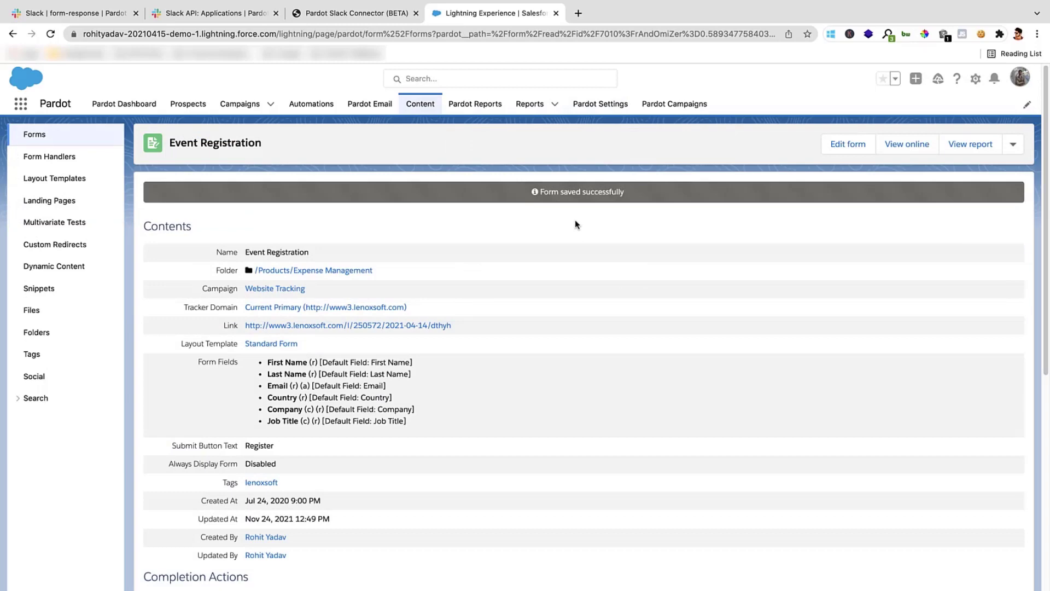
scroll(574, 220, "down", 1)
scroll(575, 221, "down", 4)
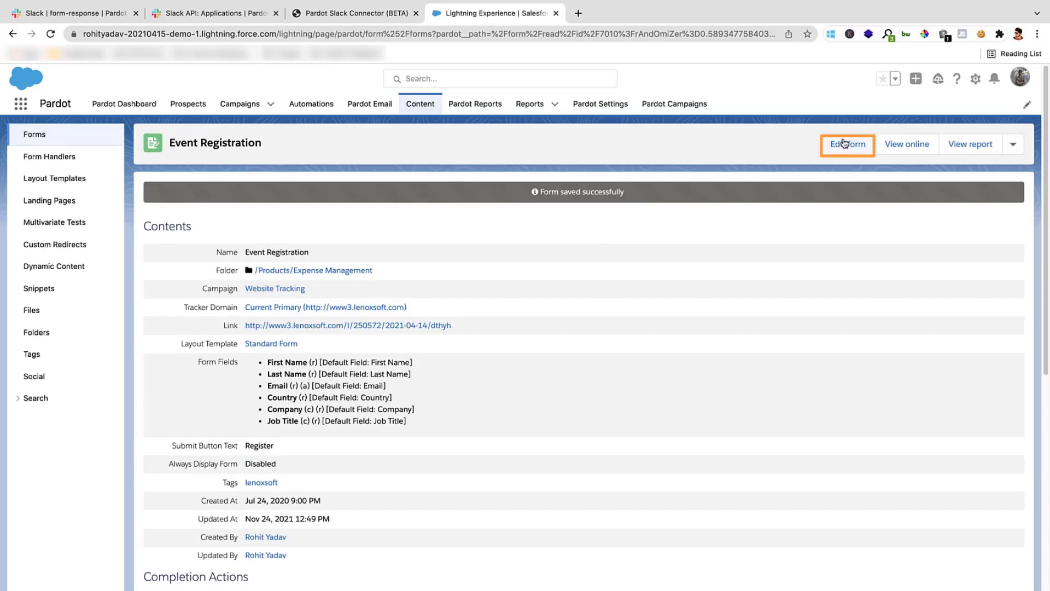
Add a Notify Slack channel completion action to the Event Registration form
left_click(844, 144)
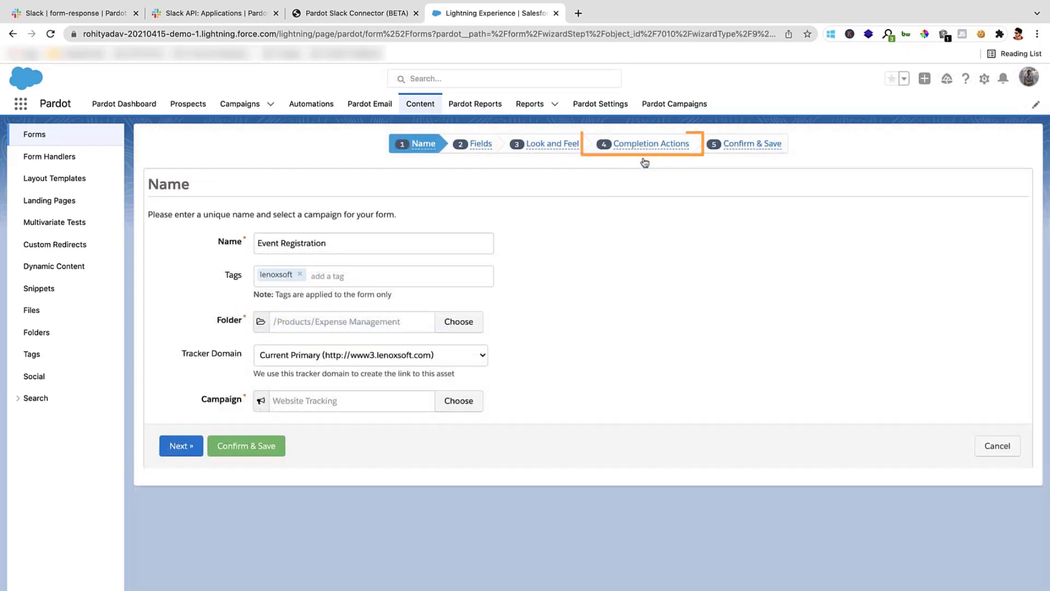
left_click(652, 145)
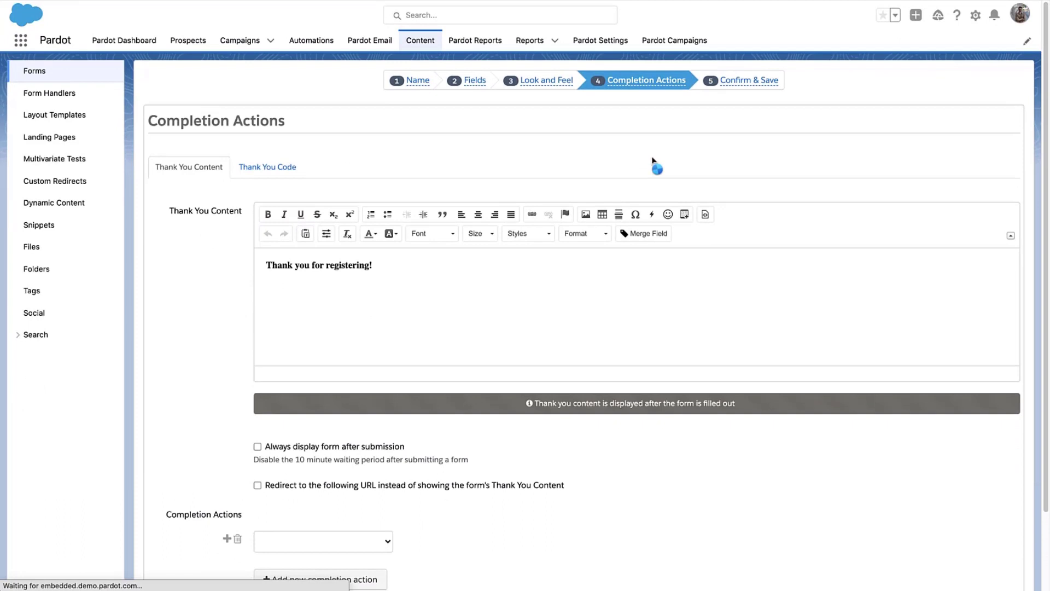
scroll(653, 164, "down", 2)
left_click_drag(166, 427, 238, 430)
left_click(271, 450)
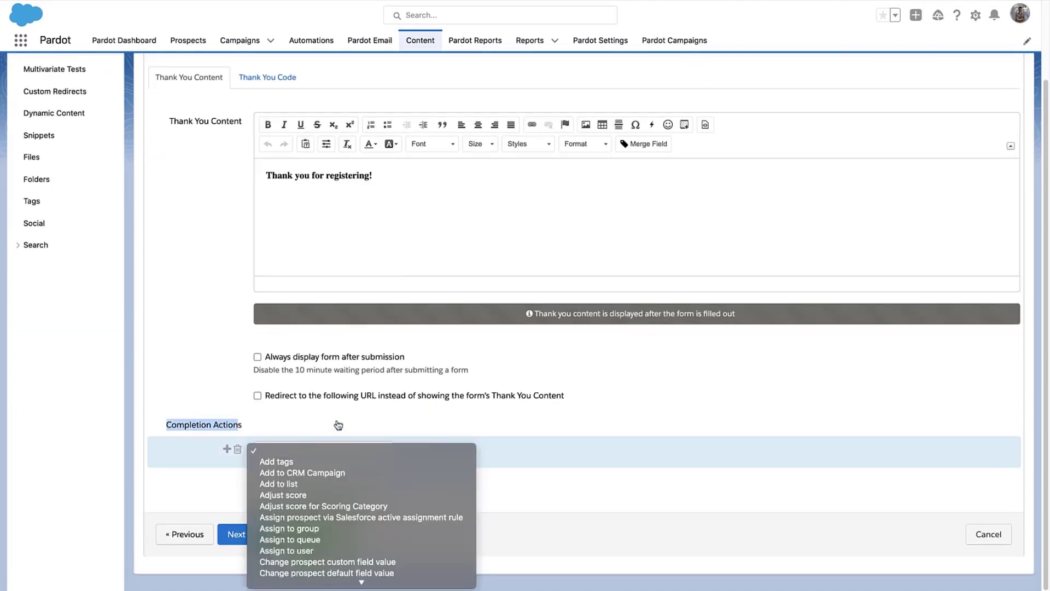
scroll(375, 518, "down", 2)
scroll(375, 517, "down", 2)
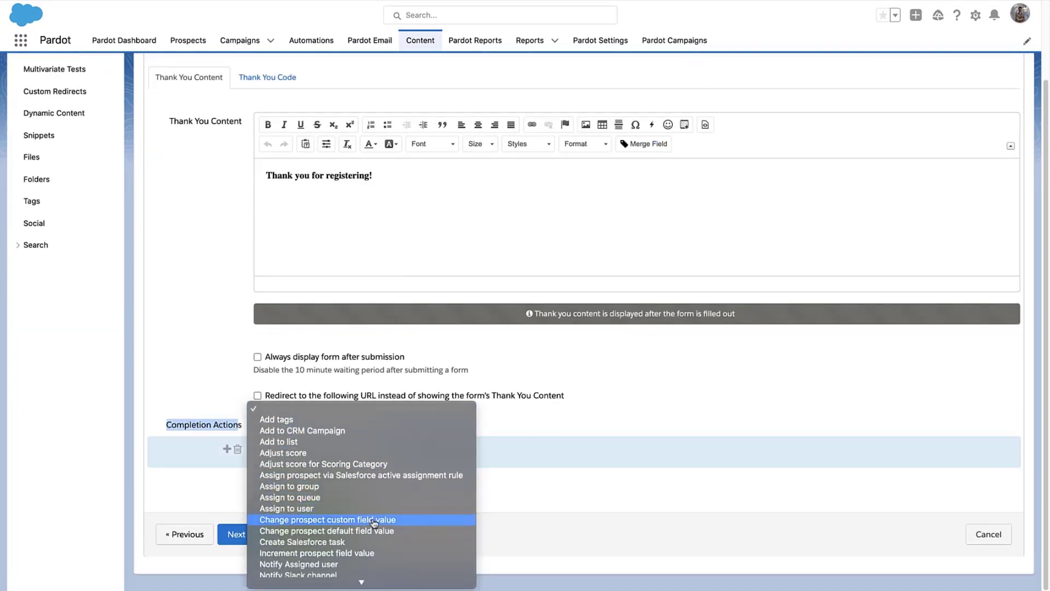
scroll(374, 520, "down", 2)
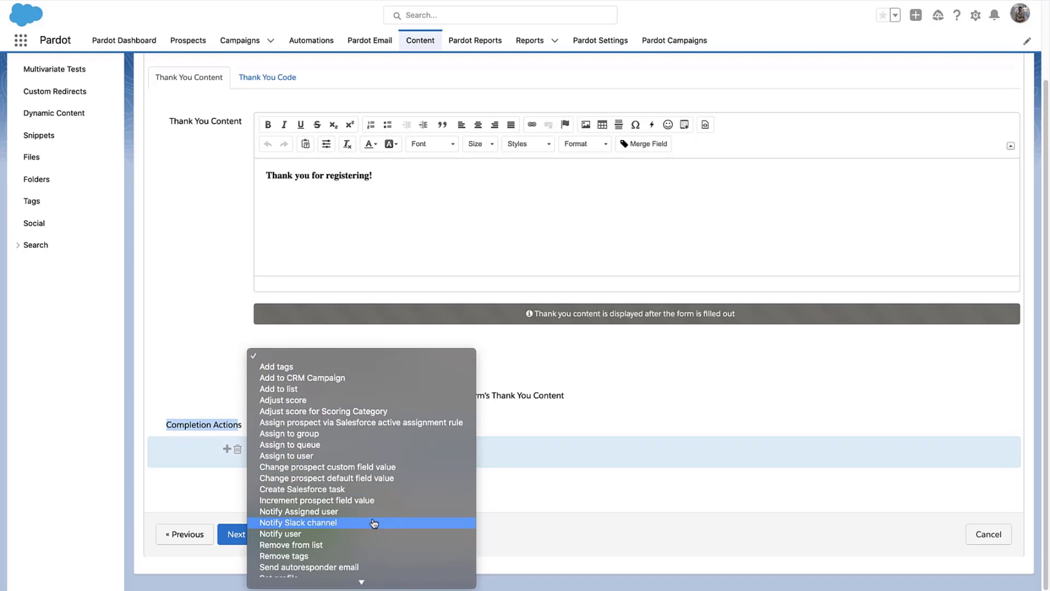
left_click(374, 522)
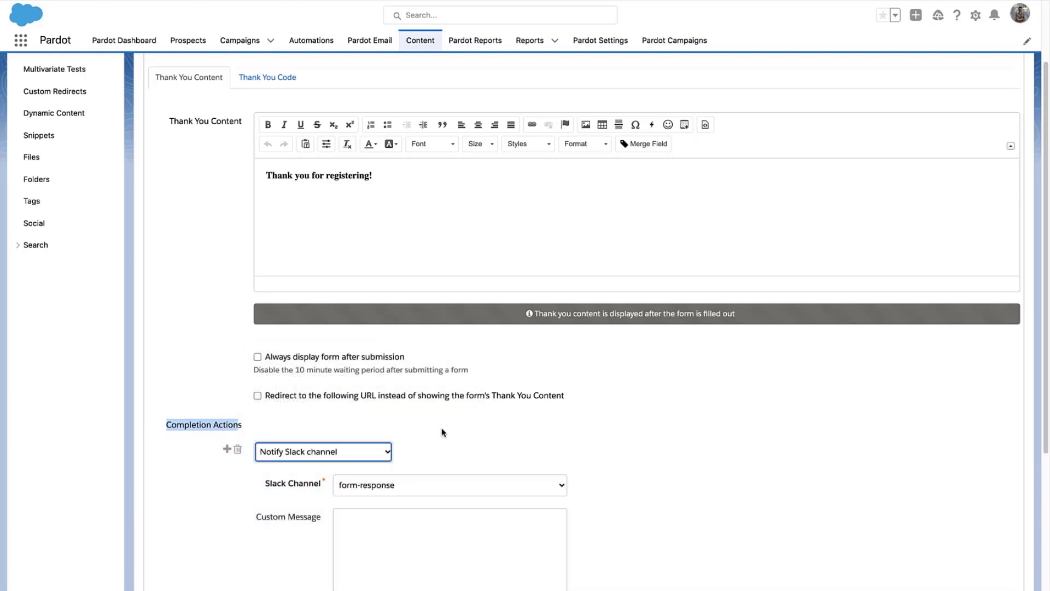
scroll(441, 432, "down", 3)
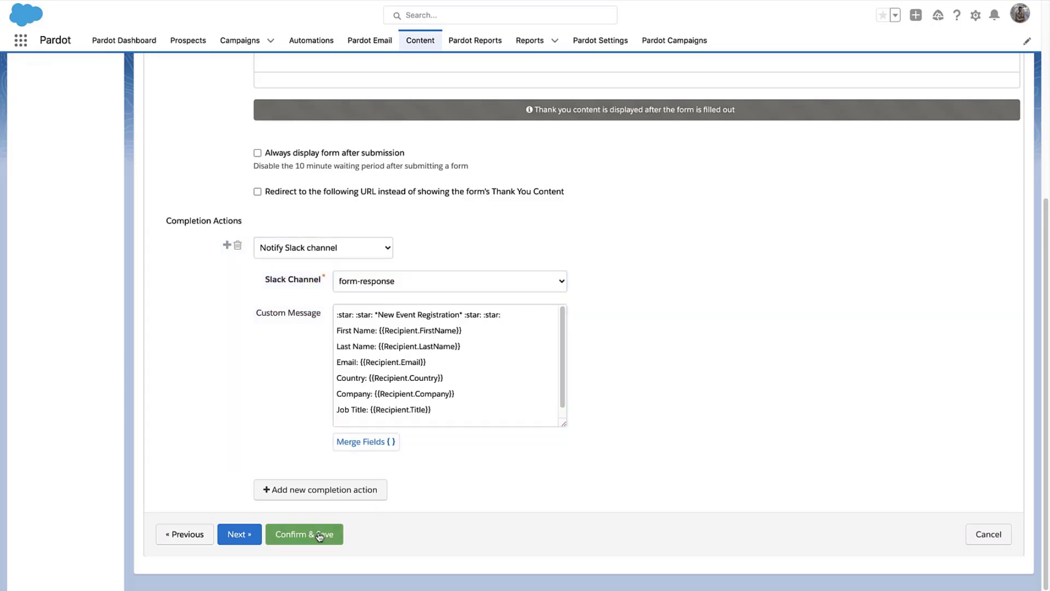
Save the Event Registration form with its Slack action and open its live page
left_click(319, 536)
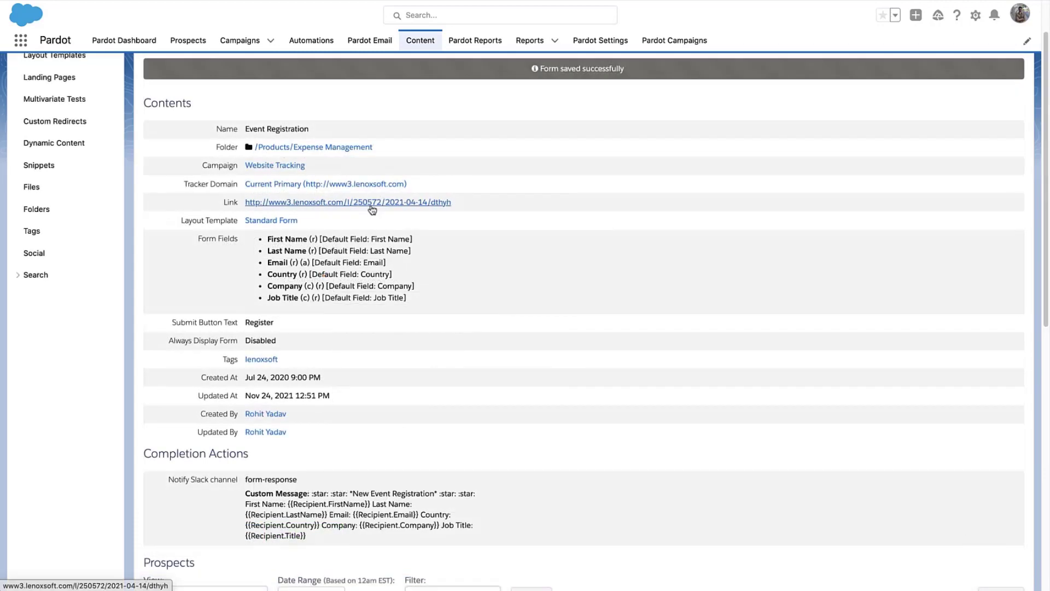
left_click(371, 210)
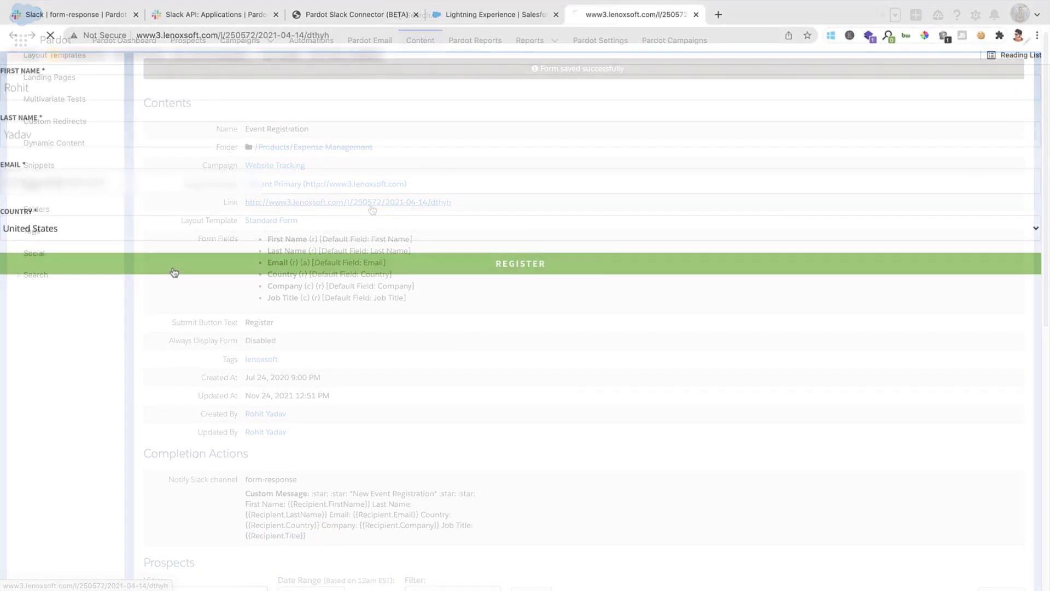